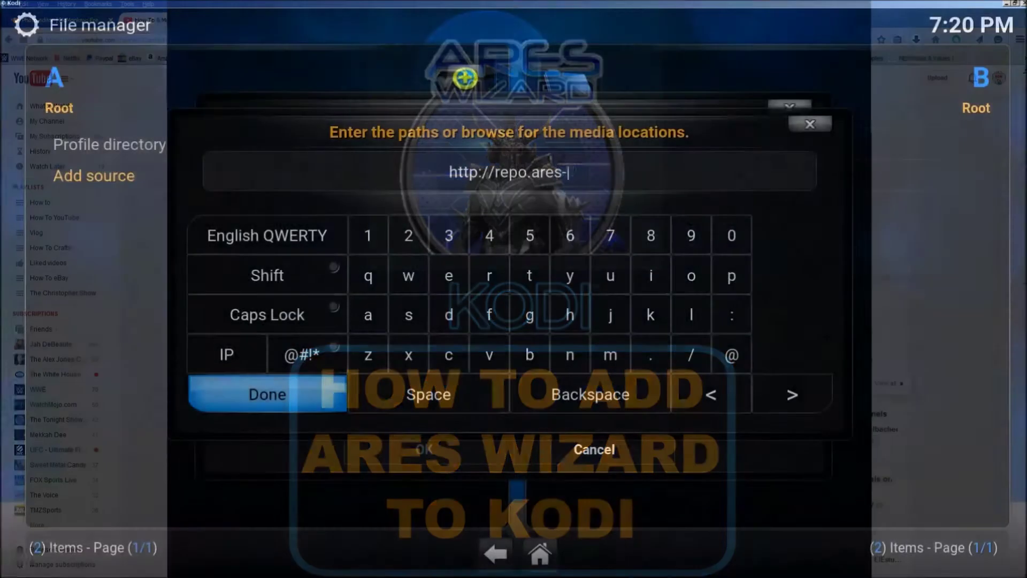
{"action": "type", "text": "project.com/magic"}
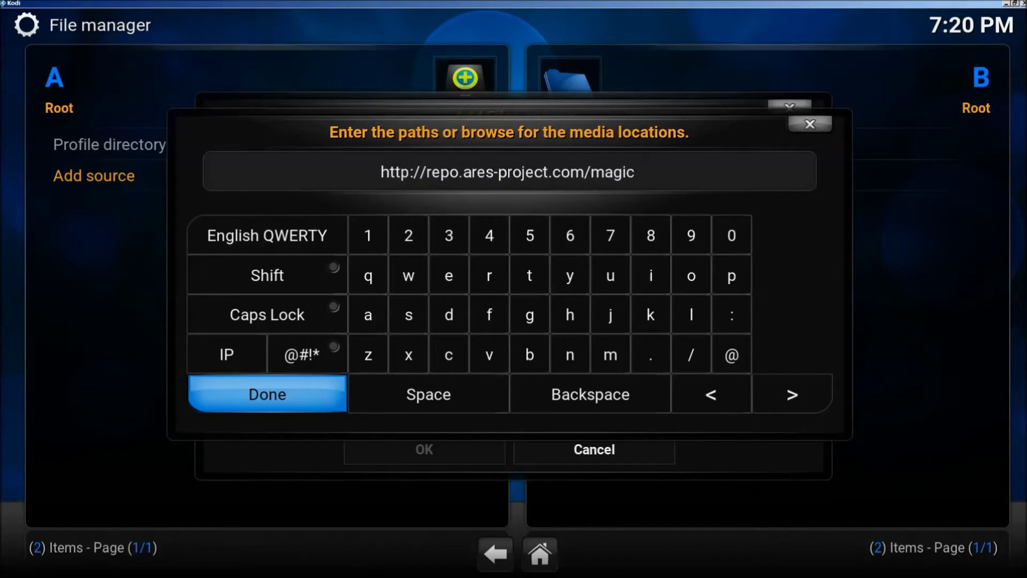
{"action": "left_click", "coordinate": [297, 407]}
{"action": "left_click", "coordinate": [454, 447]}
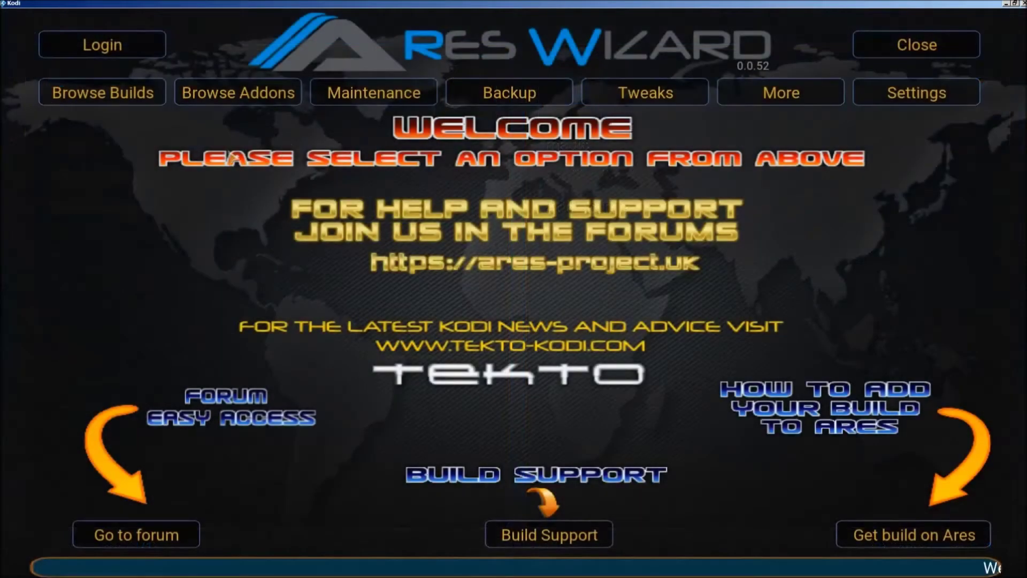
Browse through the video add-ons offered in Ares Wizard
{"action": "left_click", "coordinate": [238, 93]}
{"action": "left_click", "coordinate": [258, 169]}
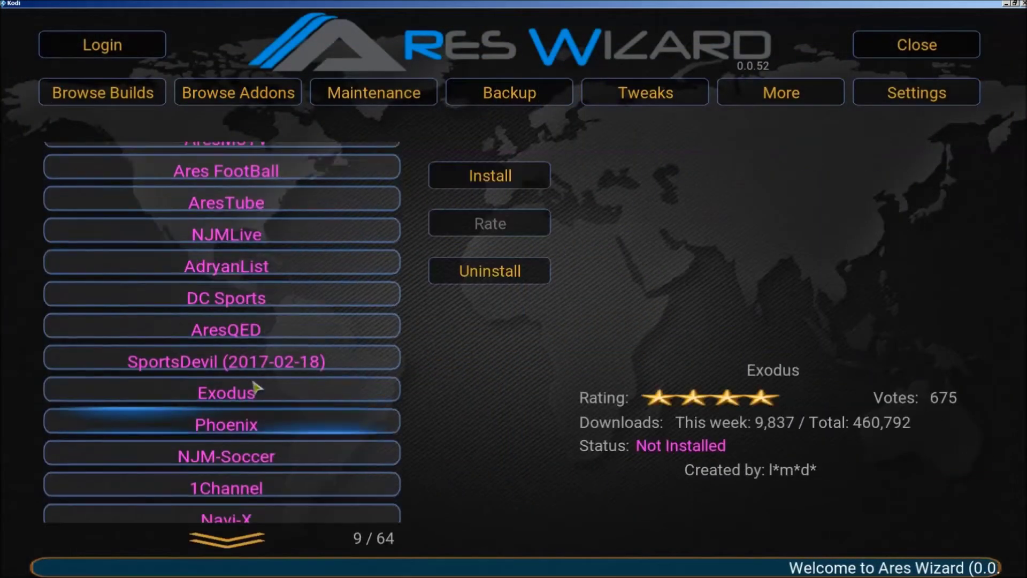
{"action": "scroll", "coordinate": [256, 375], "scroll_direction": "down", "scroll_amount": 15}
{"action": "scroll", "coordinate": [256, 378], "scroll_direction": "up", "scroll_amount": 13}
{"action": "scroll", "coordinate": [256, 378], "scroll_direction": "up", "scroll_amount": 3}
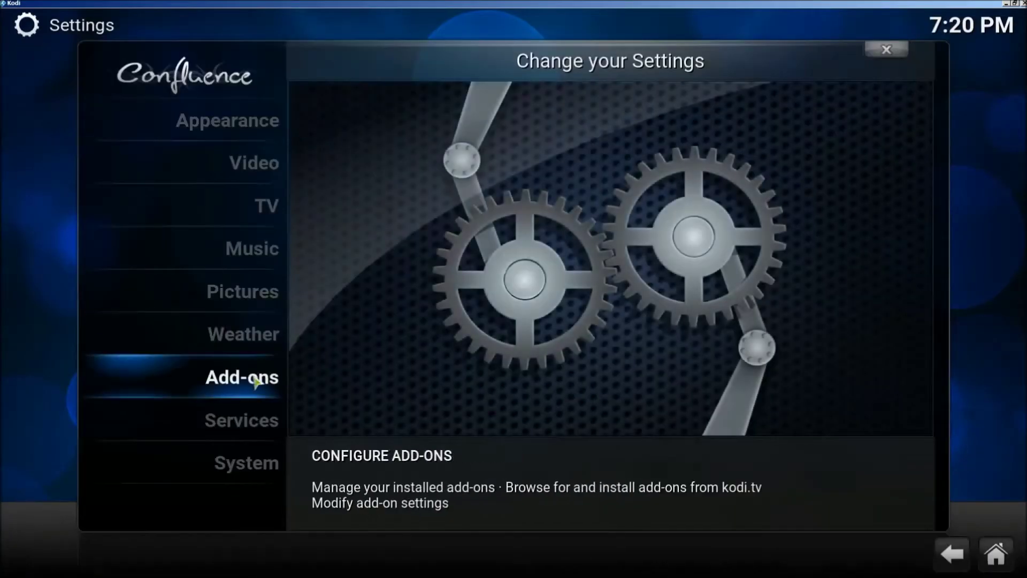
Install repository.aresproject.zip from the magic source as a zip file add-on and return to the home screen
{"action": "left_click", "coordinate": [256, 382]}
{"action": "left_click", "coordinate": [625, 412]}
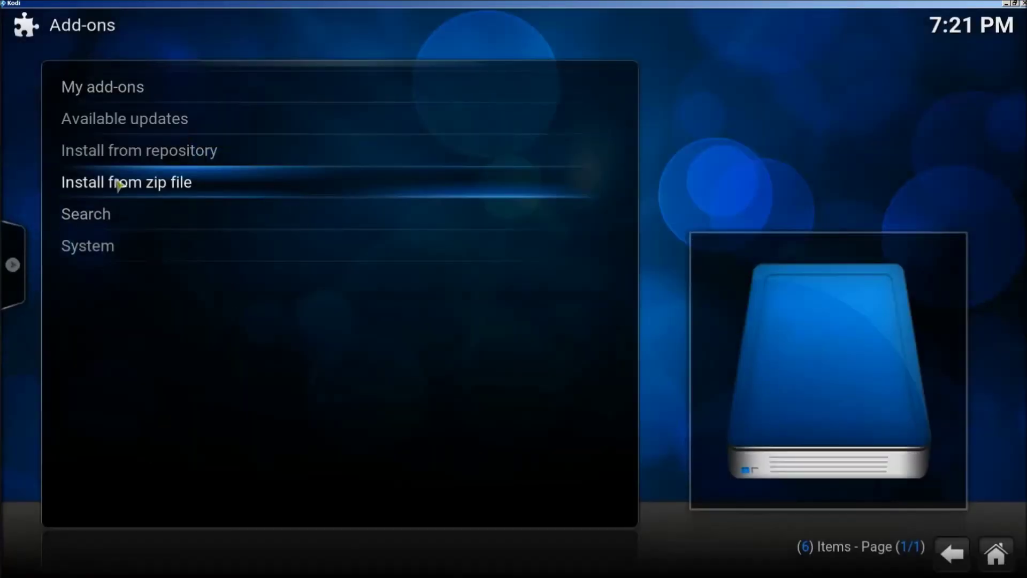
{"action": "left_click", "coordinate": [115, 186]}
{"action": "left_click", "coordinate": [422, 194]}
{"action": "left_click", "coordinate": [479, 132]}
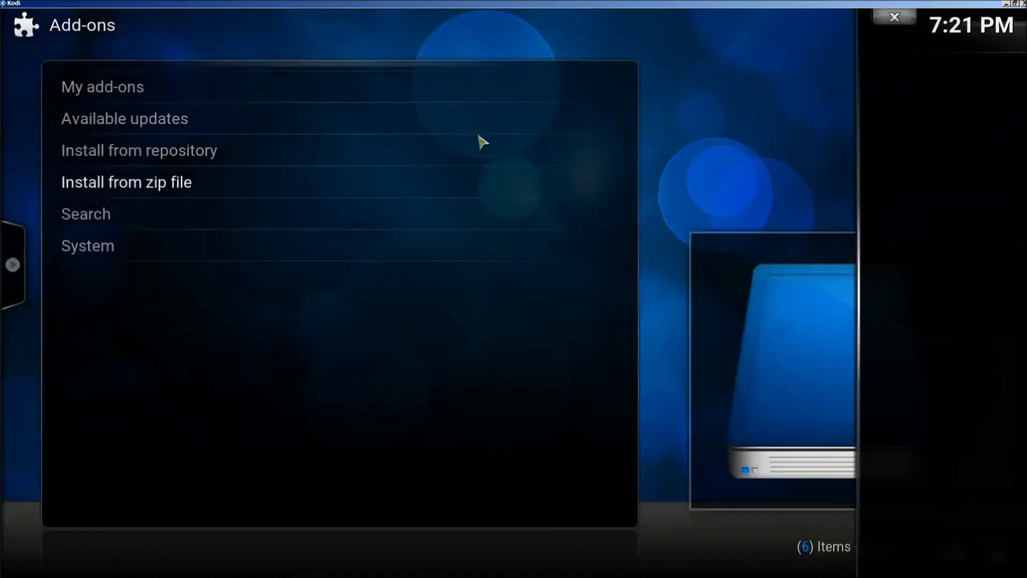
{"action": "right_click", "coordinate": [665, 372]}
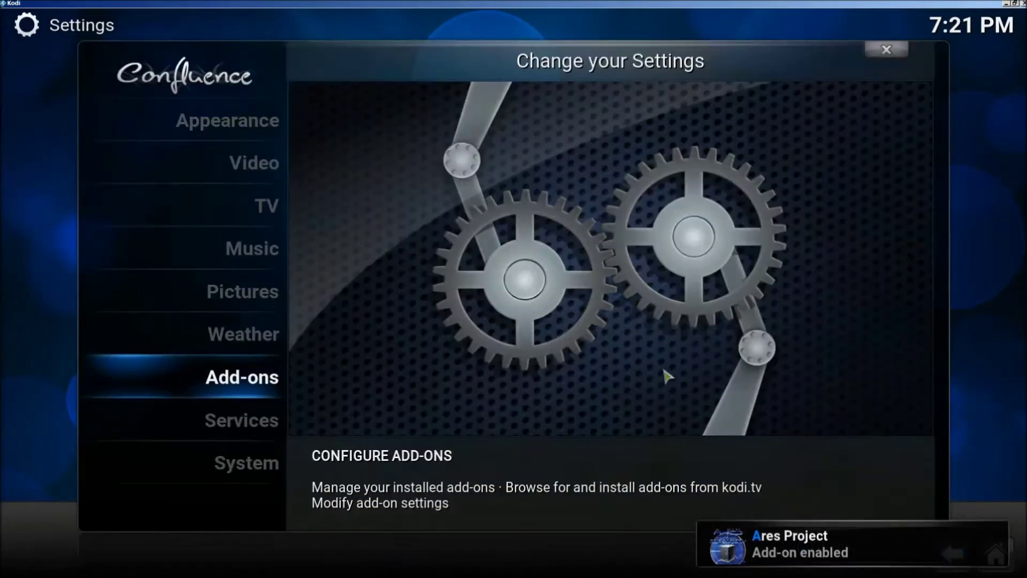
{"action": "right_click", "coordinate": [616, 375]}
Install the Ares Wizard add-on from the list of additional program add-ons
{"action": "left_click", "coordinate": [537, 378]}
{"action": "left_click", "coordinate": [115, 134]}
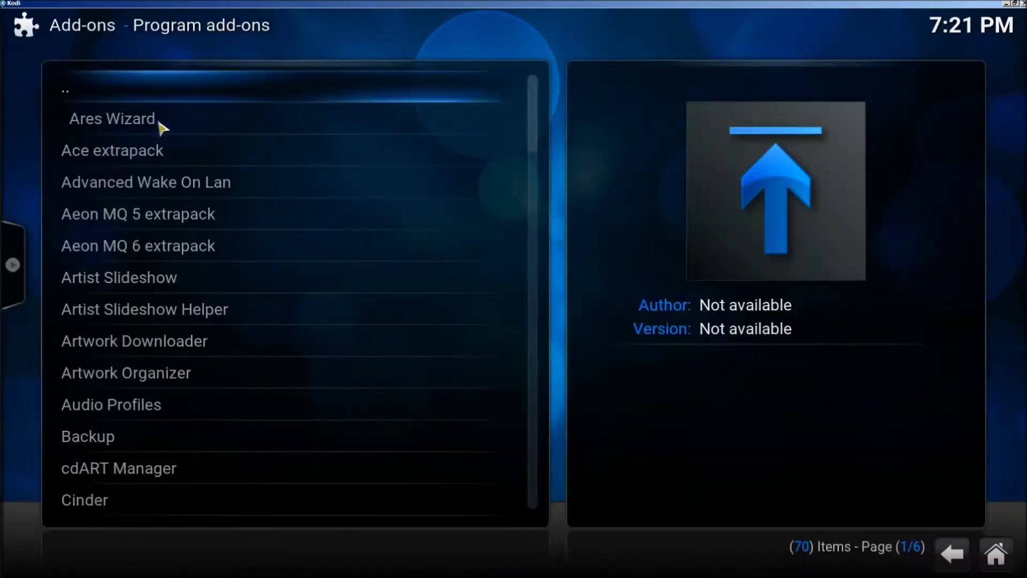
{"action": "left_click", "coordinate": [161, 127]}
{"action": "left_click", "coordinate": [259, 436]}
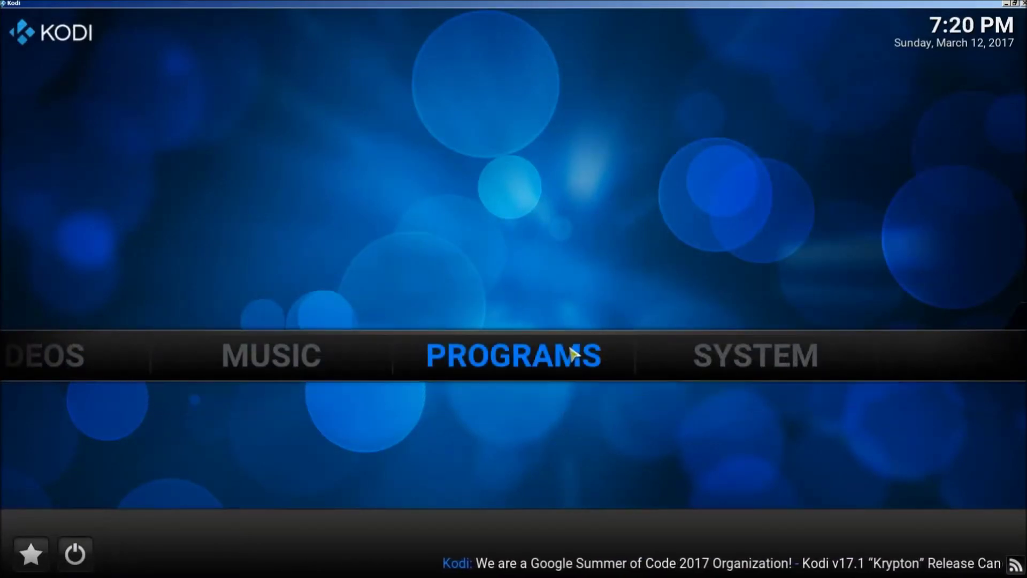
{"action": "mouse_move", "coordinate": [701, 348]}
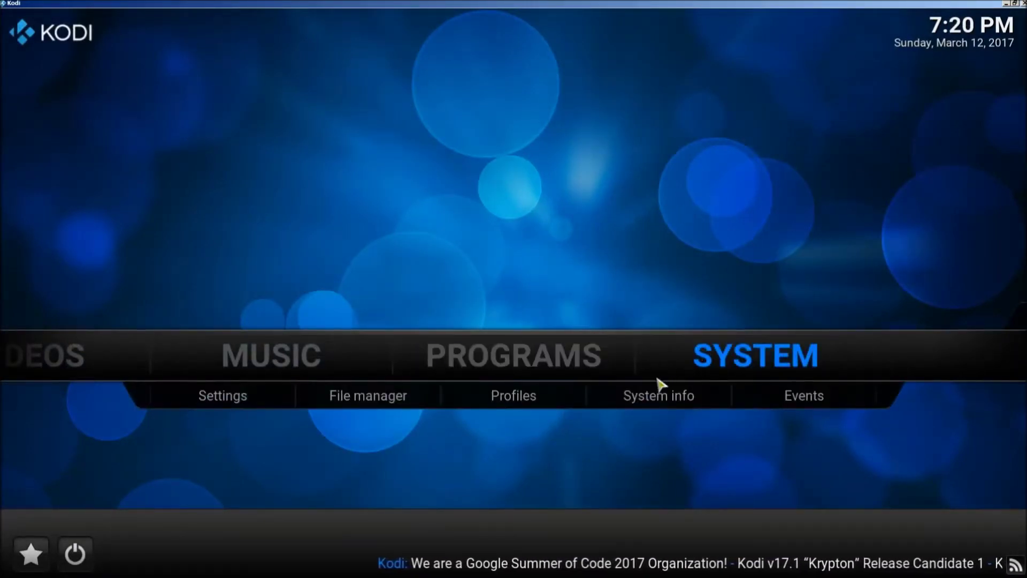
{"action": "left_click", "coordinate": [395, 395]}
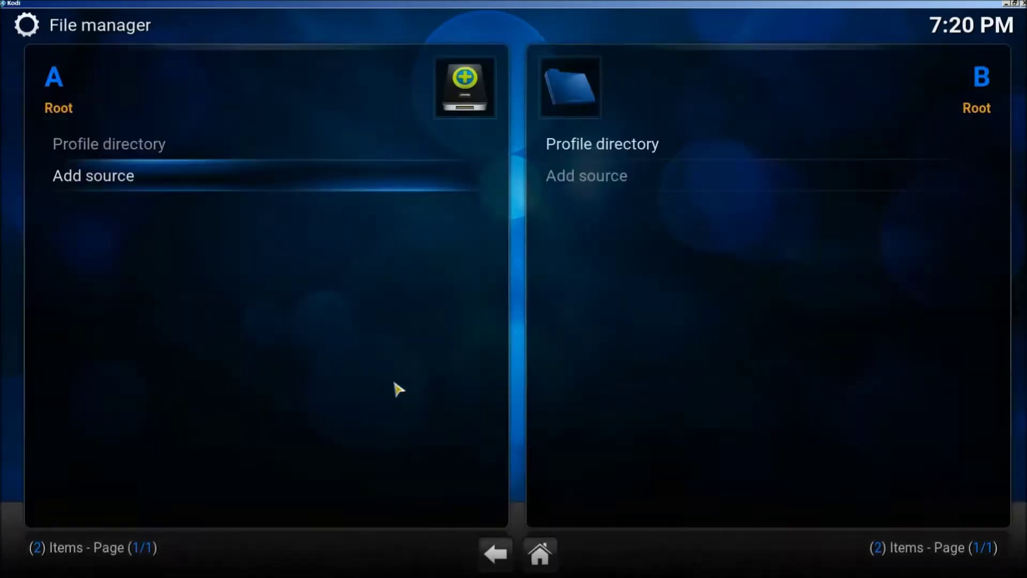
{"action": "left_click", "coordinate": [166, 179]}
{"action": "left_click", "coordinate": [299, 202]}
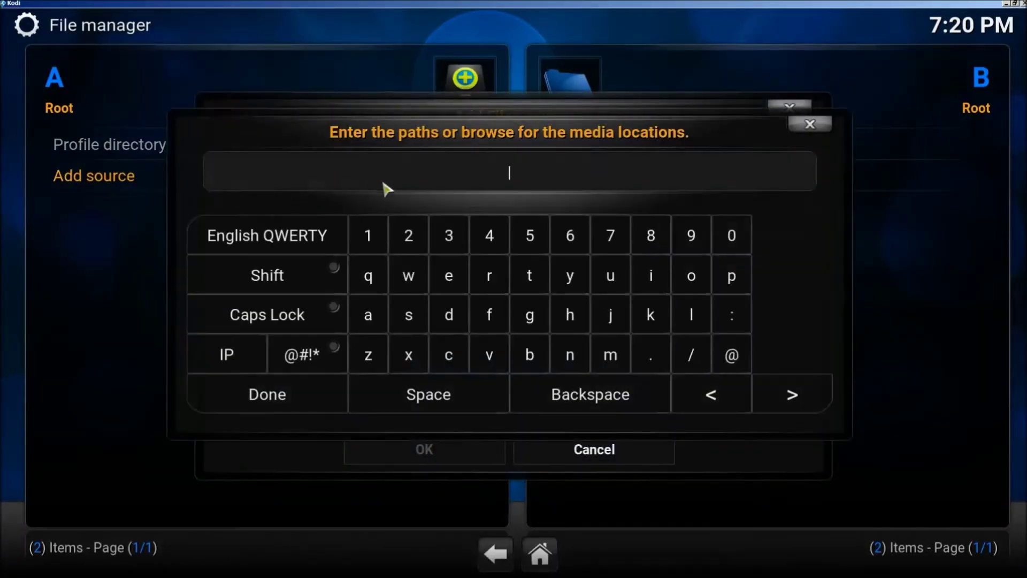
{"action": "key", "text": "Down"}
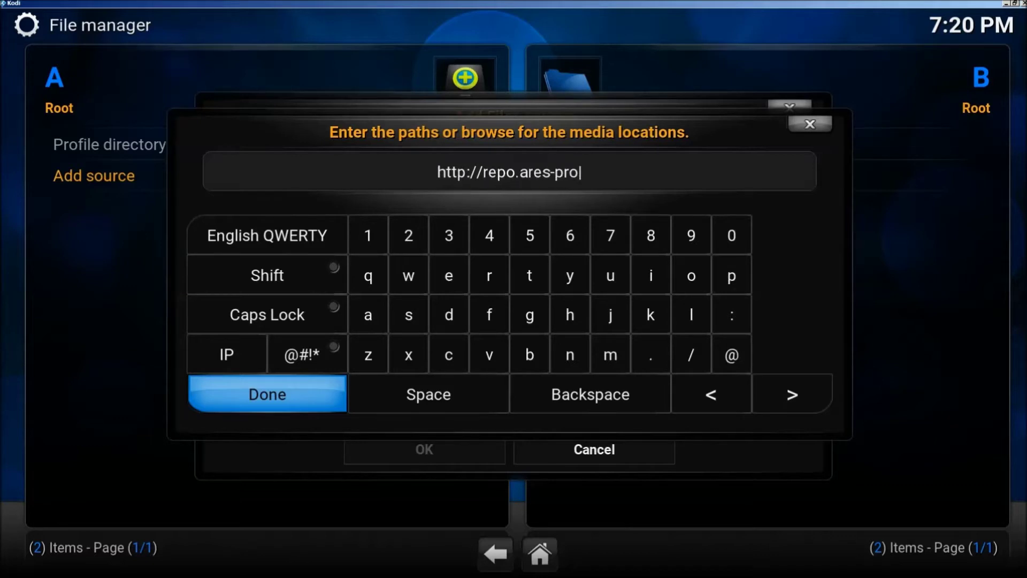
{"action": "type", "text": "ct.co"}
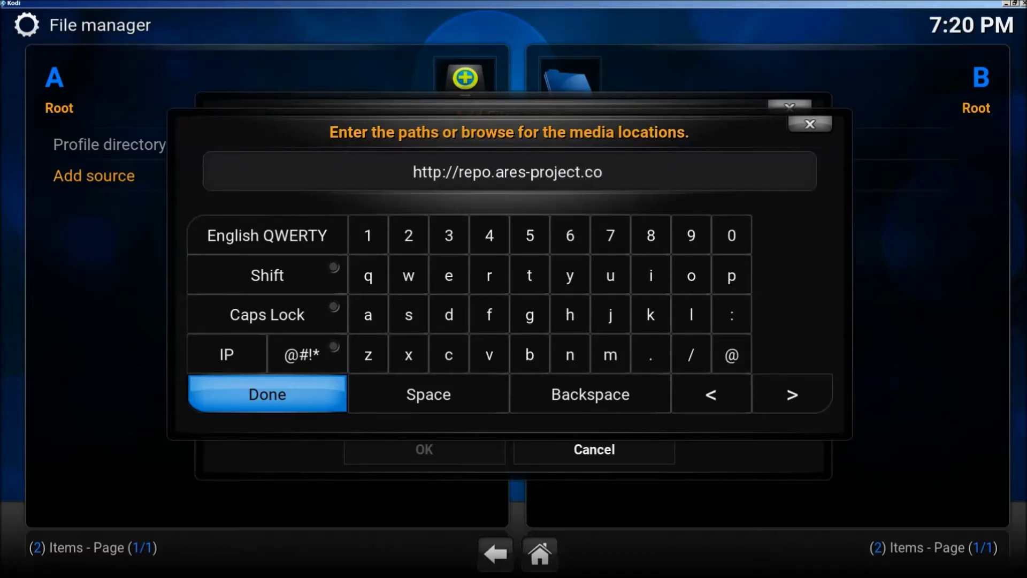
{"action": "type", "text": "m/magic"}
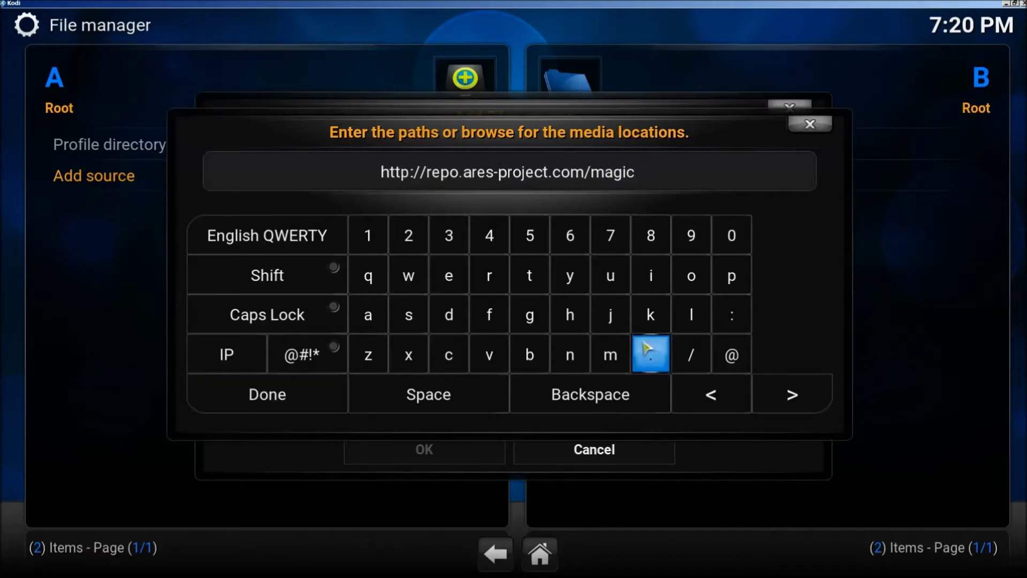
{"action": "left_click", "coordinate": [294, 405]}
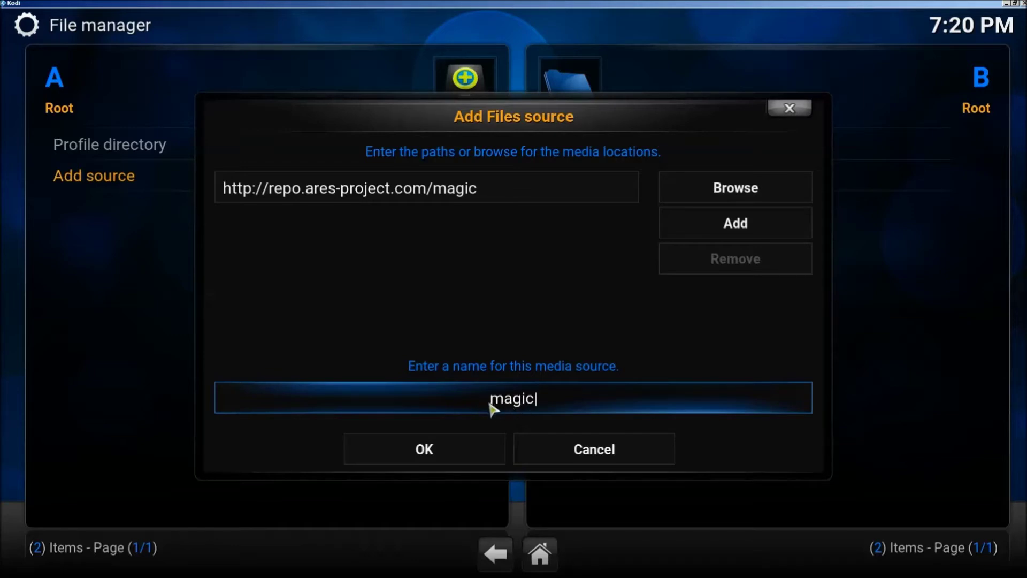
{"action": "left_click", "coordinate": [454, 448]}
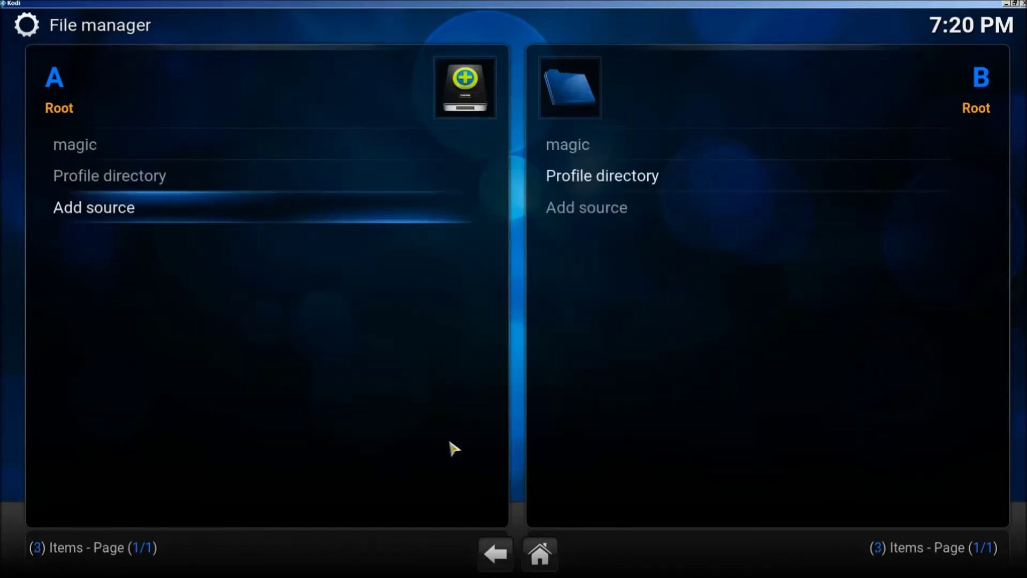
{"action": "left_click", "coordinate": [495, 553]}
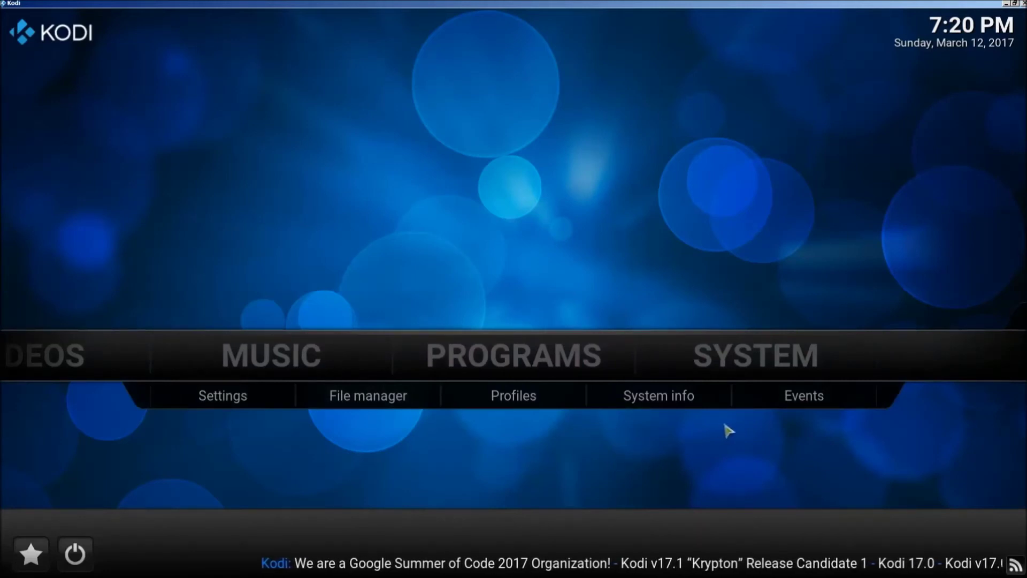
Dismiss the add-ons first run help, install repository.aresproject.zip from the magic source, and return to the home screen
{"action": "left_click", "coordinate": [740, 356]}
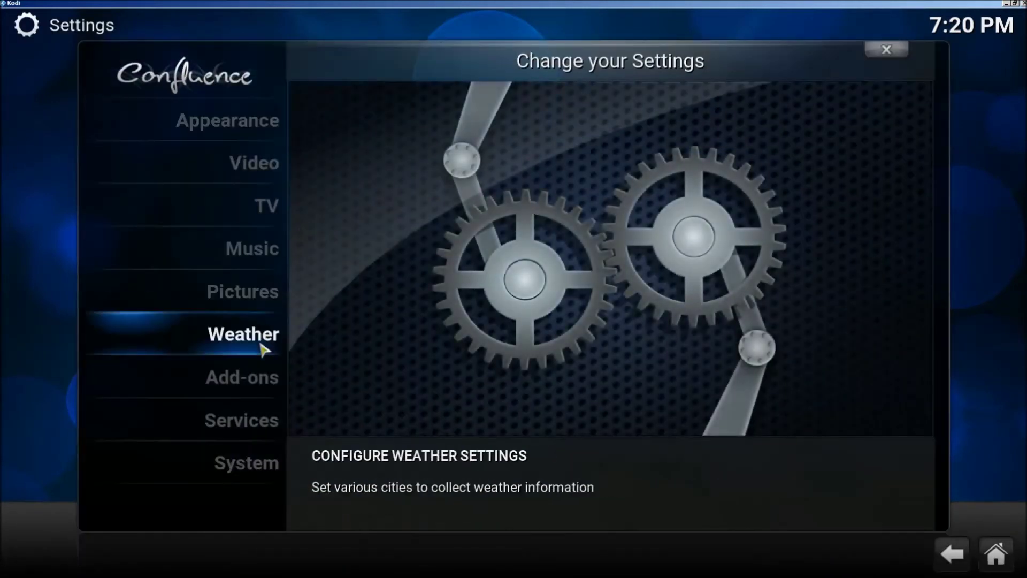
{"action": "left_click", "coordinate": [252, 380]}
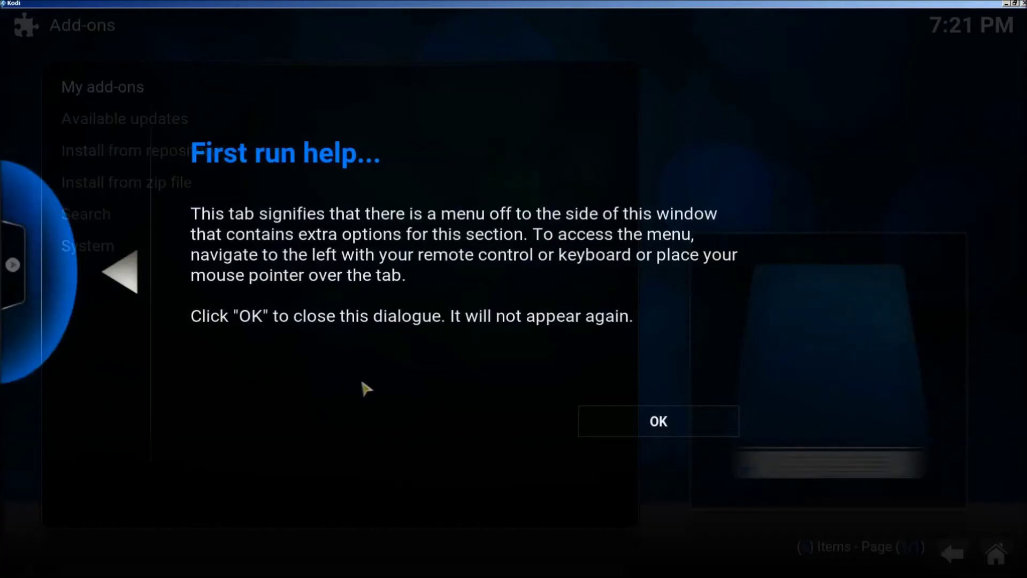
{"action": "left_click", "coordinate": [623, 420]}
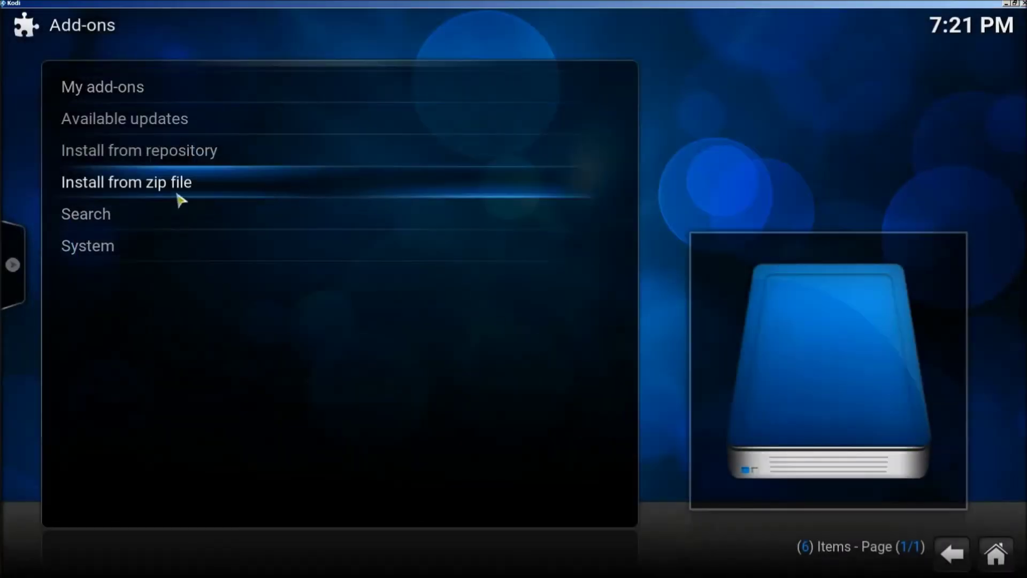
{"action": "left_click", "coordinate": [119, 184]}
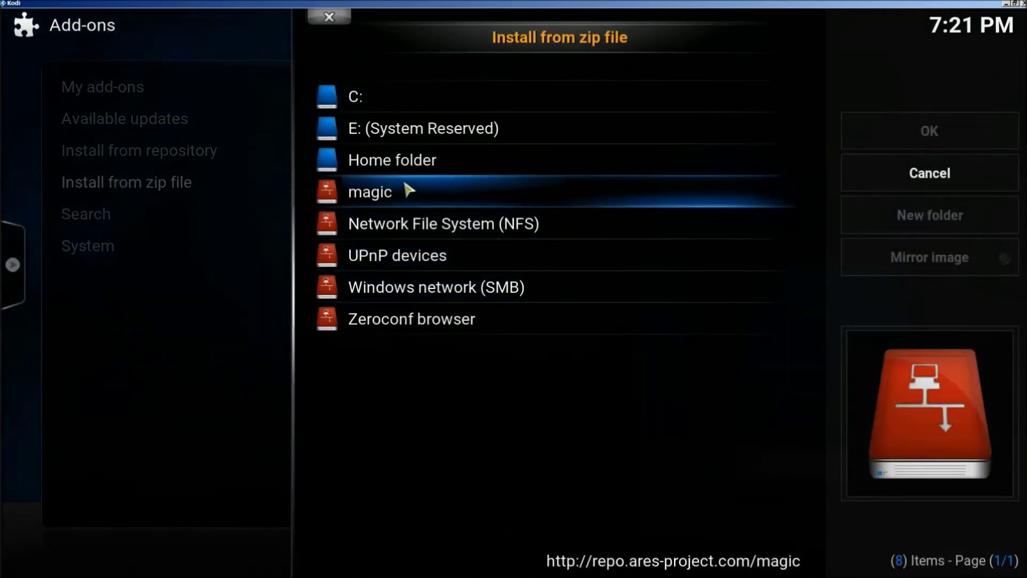
{"action": "left_click", "coordinate": [420, 192]}
{"action": "left_click", "coordinate": [466, 138]}
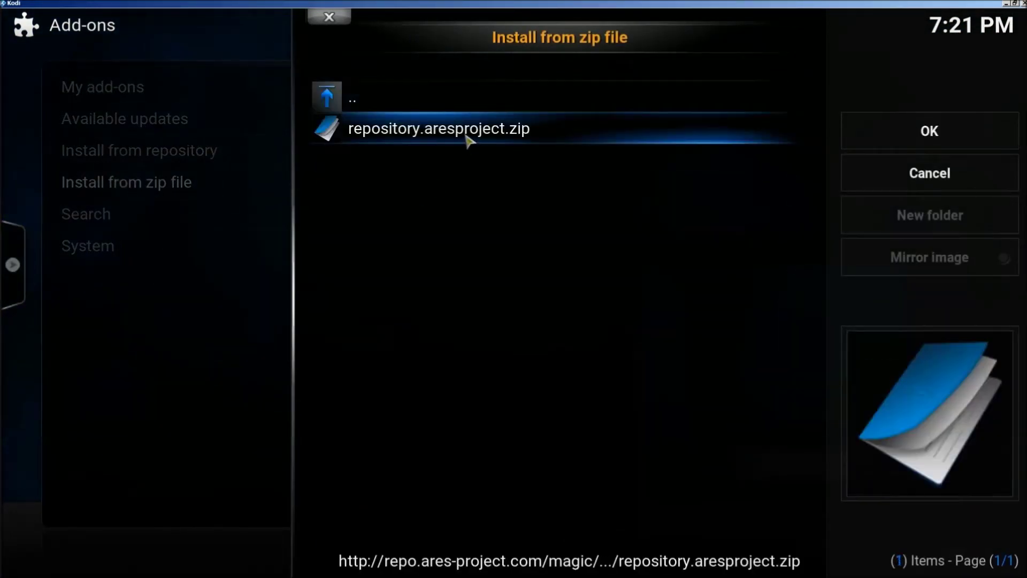
{"action": "left_click", "coordinate": [480, 140]}
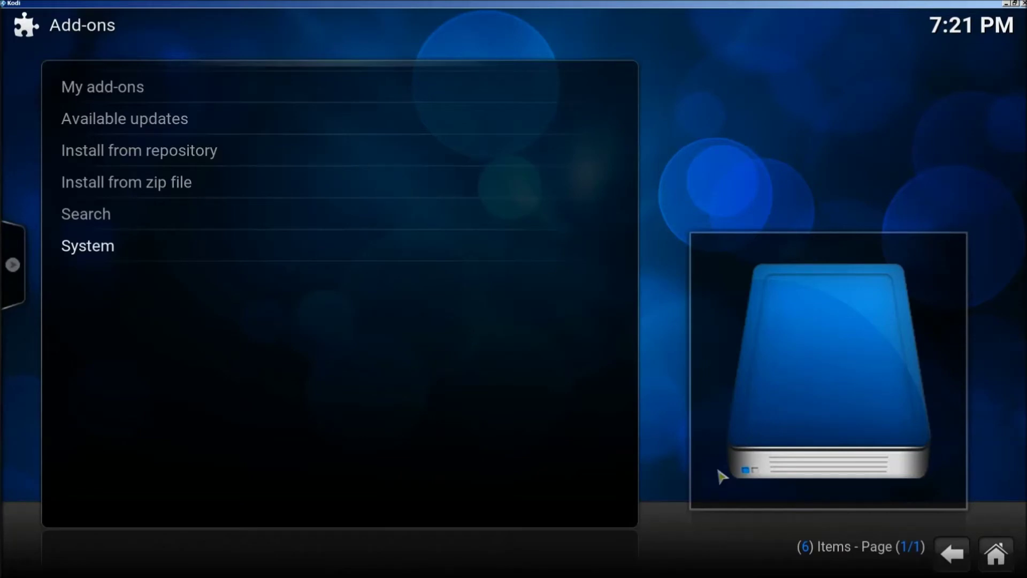
{"action": "left_click", "coordinate": [954, 561]}
{"action": "left_click", "coordinate": [950, 561]}
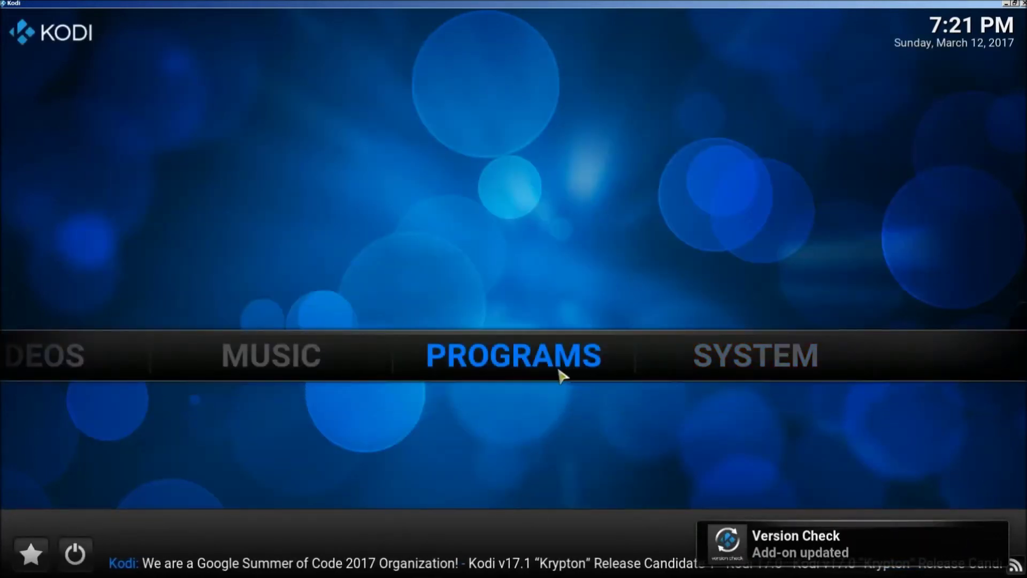
Get more program add-ons and install Ares Wizard from the available list
{"action": "left_click", "coordinate": [523, 369]}
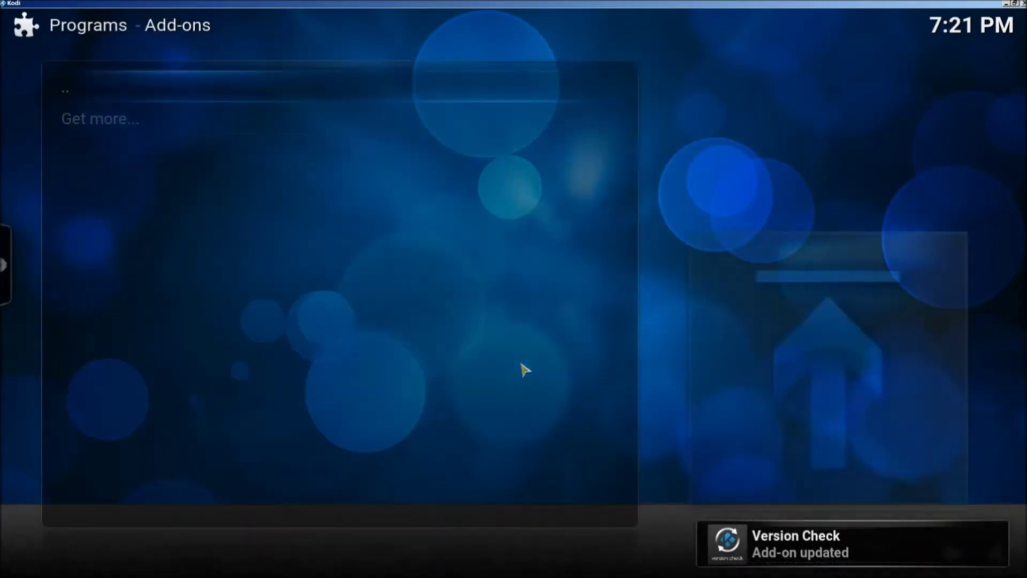
{"action": "left_click", "coordinate": [161, 128]}
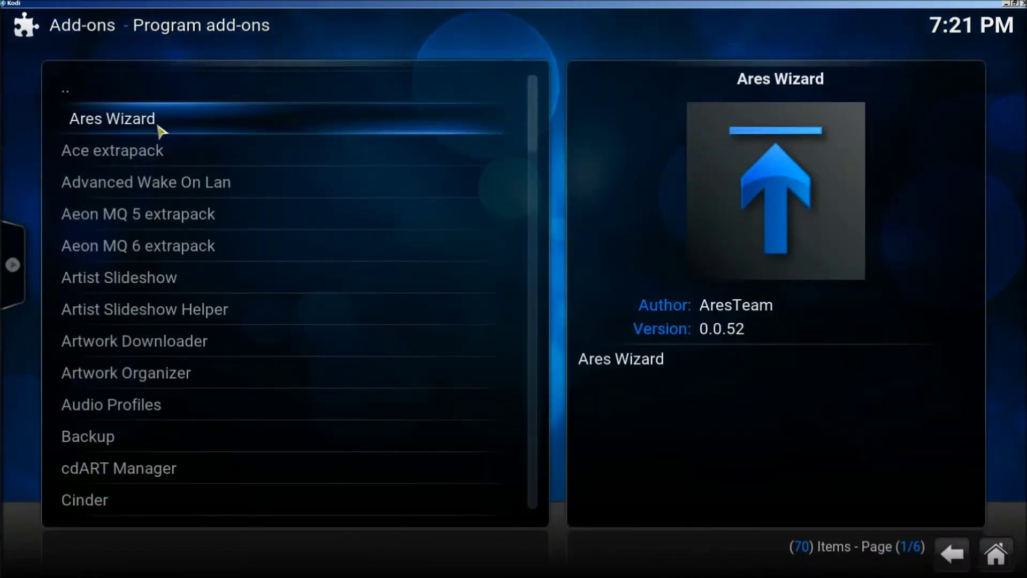
{"action": "left_click", "coordinate": [159, 128]}
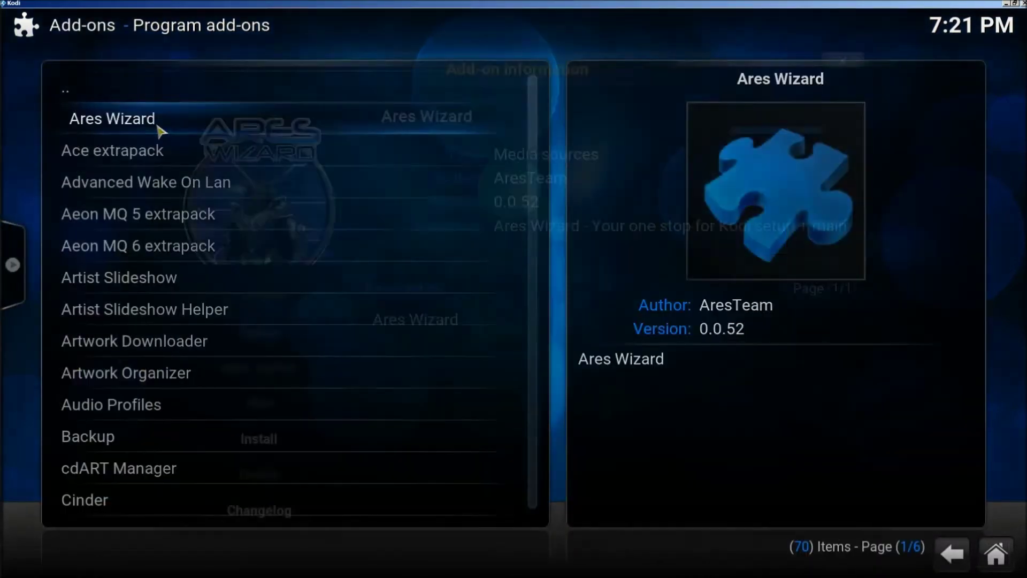
{"action": "left_click", "coordinate": [242, 437]}
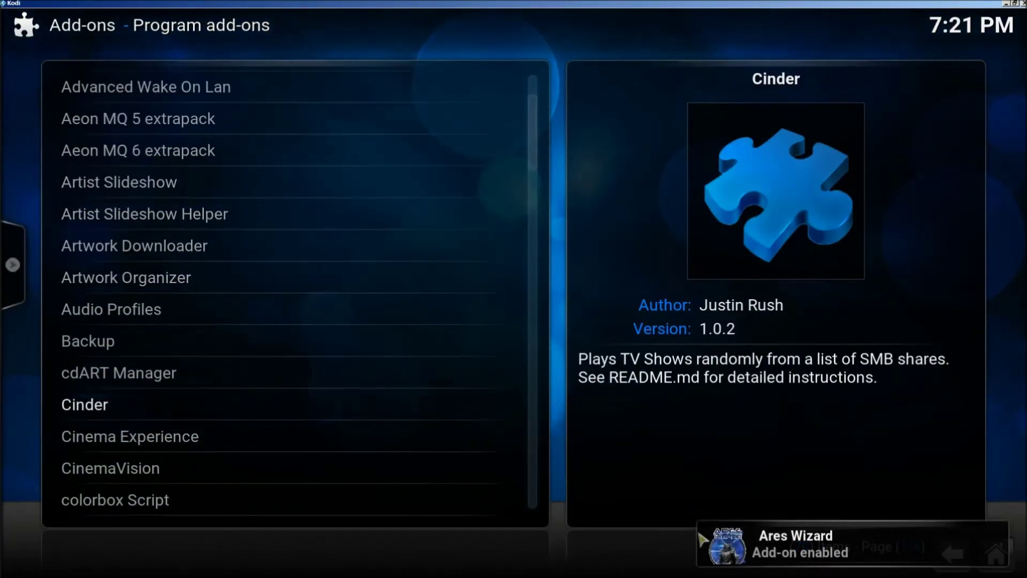
Launch Ares Wizard from the installed program add-ons and close its changelog
{"action": "left_click", "coordinate": [953, 559]}
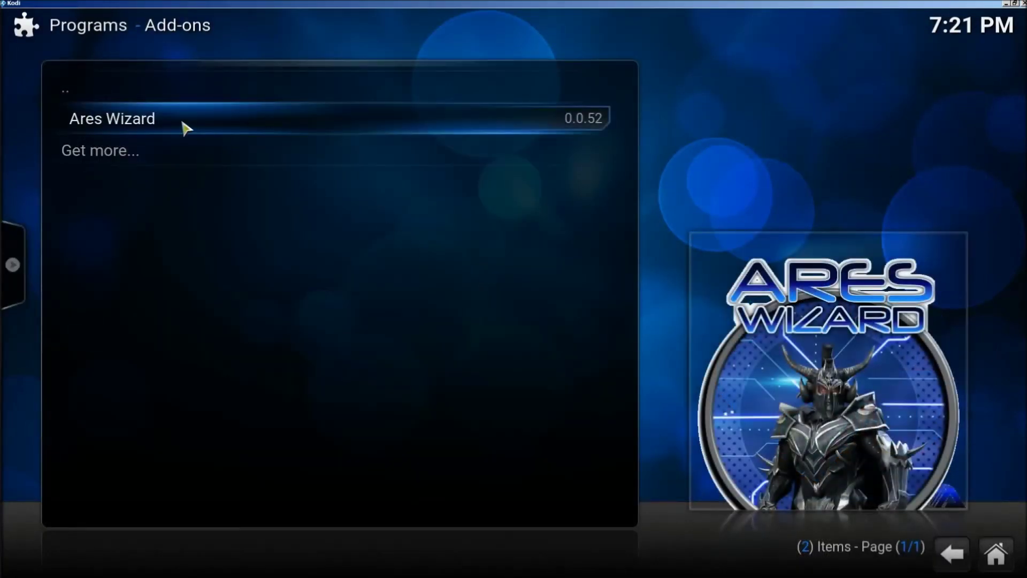
{"action": "left_click", "coordinate": [184, 127]}
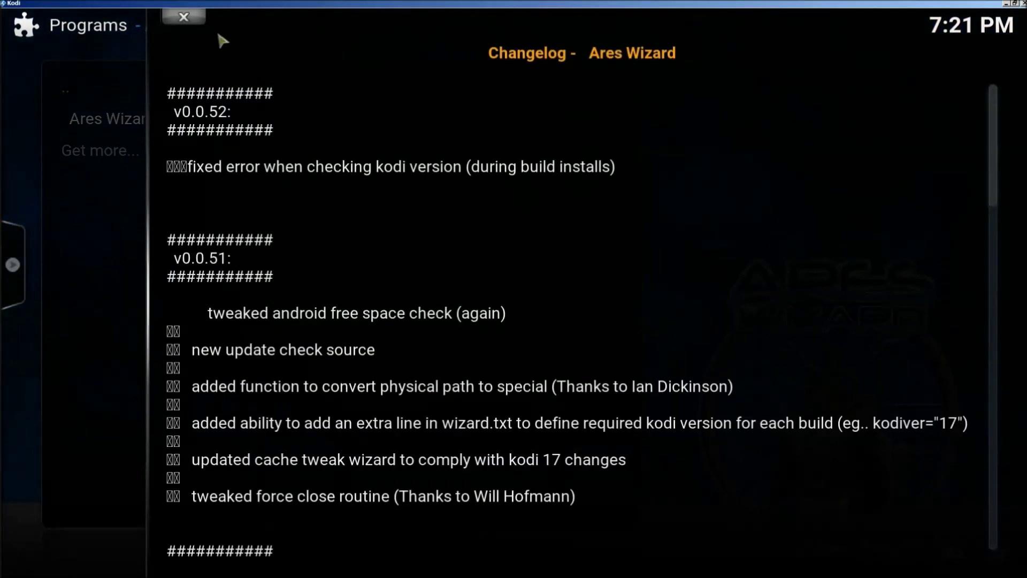
{"action": "left_click", "coordinate": [184, 16]}
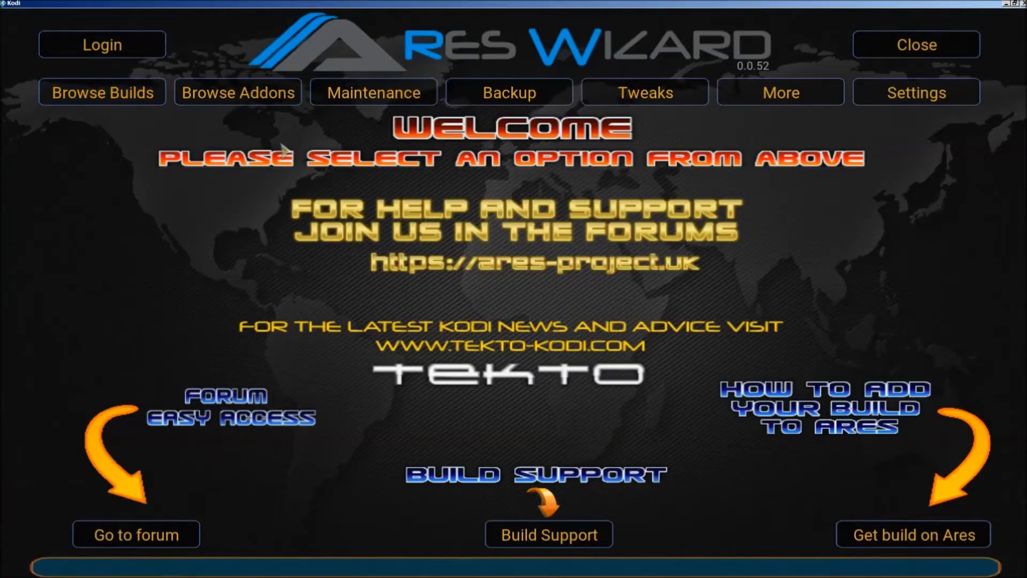
Examine the video add-ons available for installation in Ares Wizard
{"action": "left_click", "coordinate": [252, 96]}
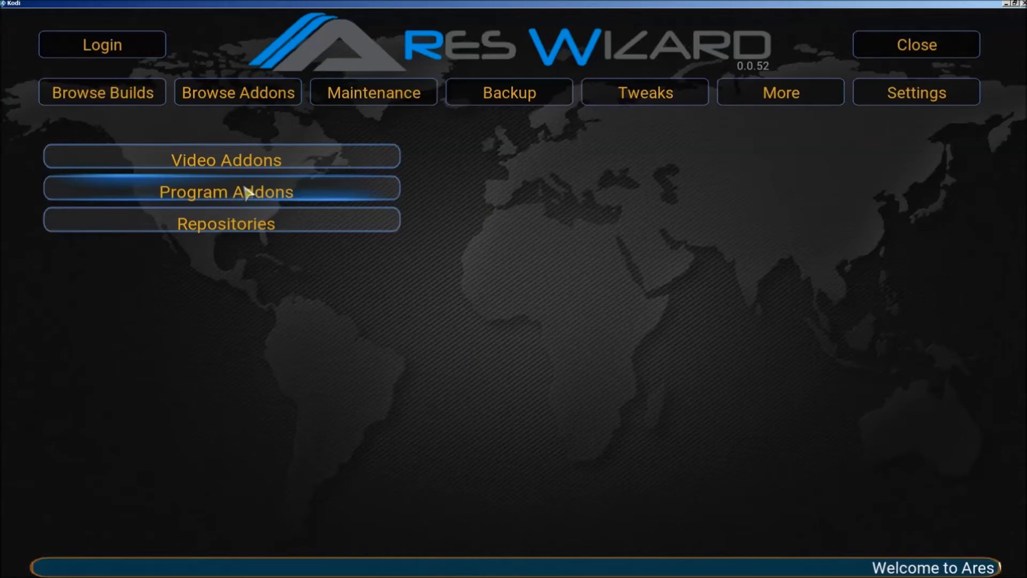
{"action": "left_click", "coordinate": [266, 163]}
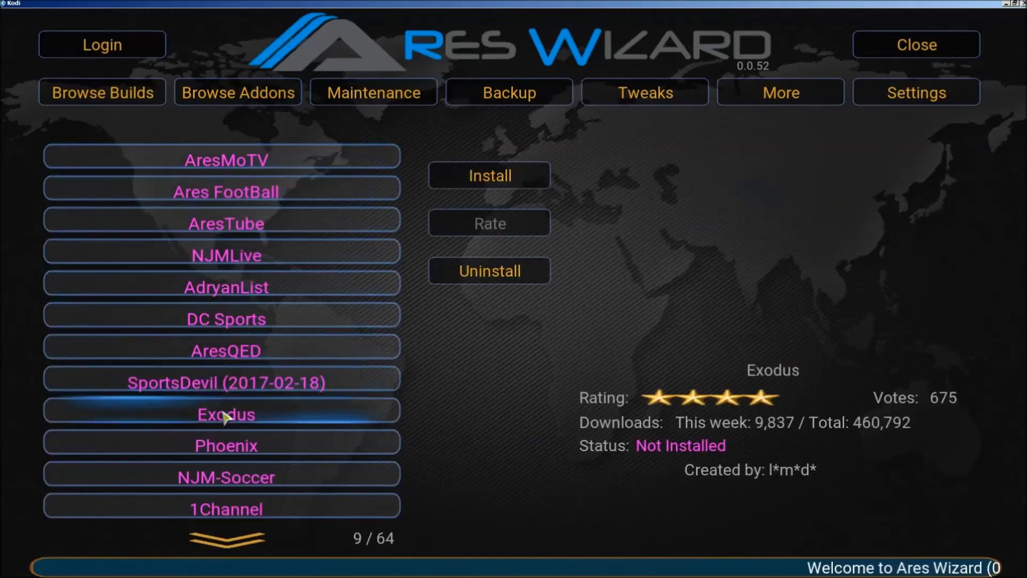
{"action": "scroll", "coordinate": [255, 385], "scroll_direction": "down", "scroll_amount": 15}
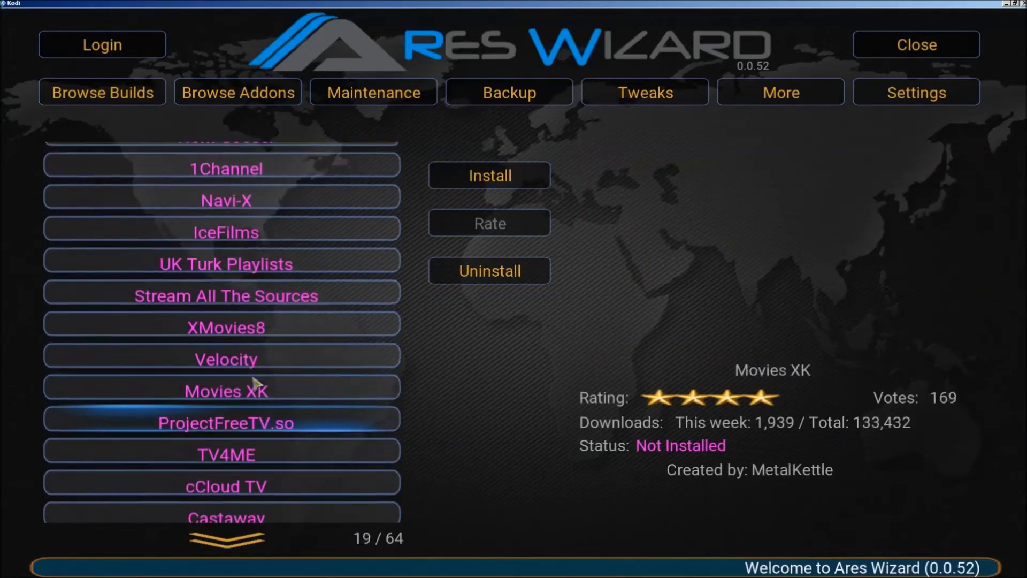
Look through more of the video add-ons list, then go back to its beginning
{"action": "scroll", "coordinate": [256, 384], "scroll_direction": "down", "scroll_amount": 8}
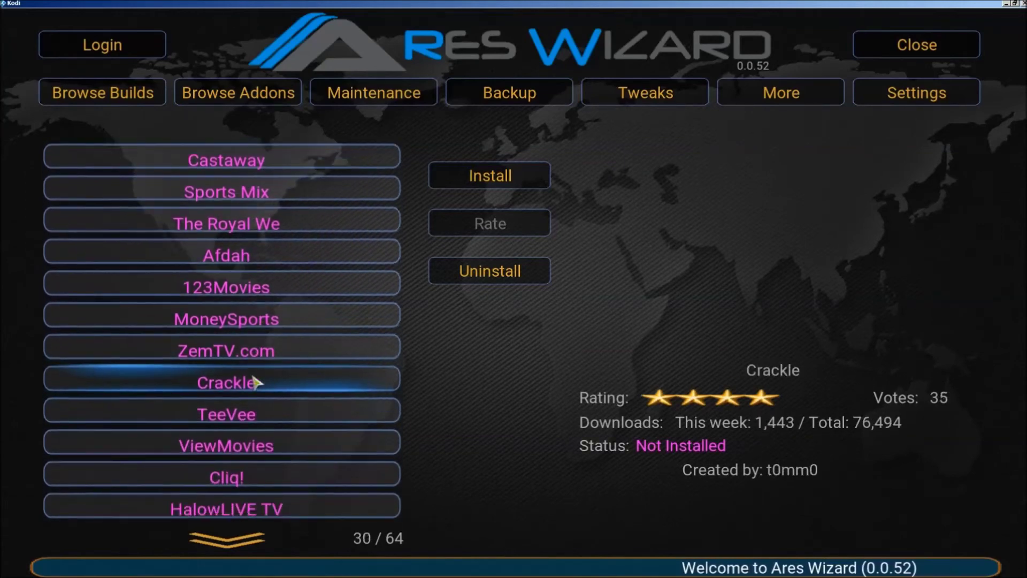
{"action": "scroll", "coordinate": [257, 383], "scroll_direction": "up", "scroll_amount": 5}
{"action": "scroll", "coordinate": [257, 383], "scroll_direction": "up", "scroll_amount": 13}
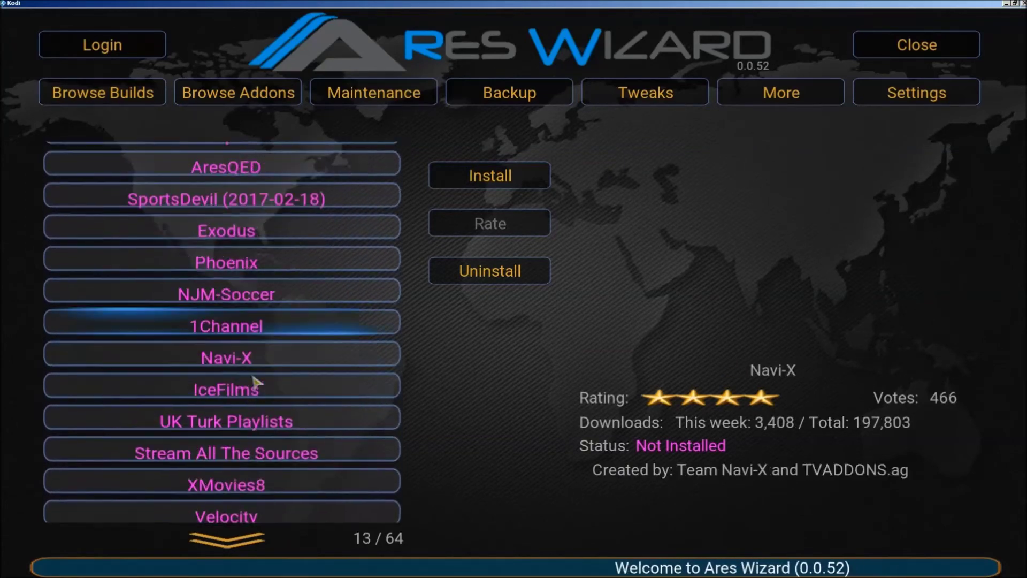
{"action": "scroll", "coordinate": [256, 382], "scroll_direction": "up", "scroll_amount": 4}
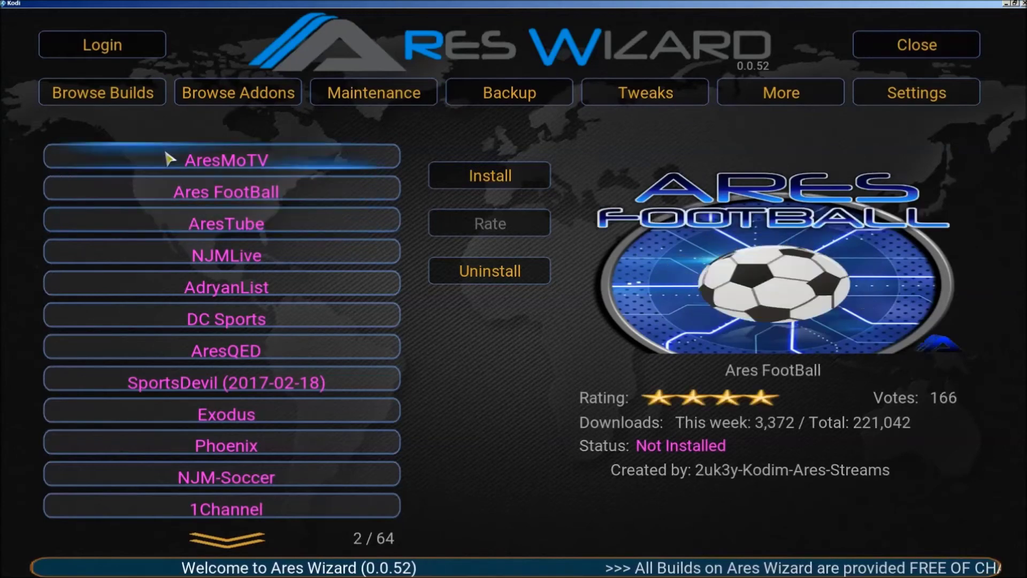
Open the Apollo section from the list of all builds and request its access PIN in the web browser
{"action": "left_click", "coordinate": [137, 96]}
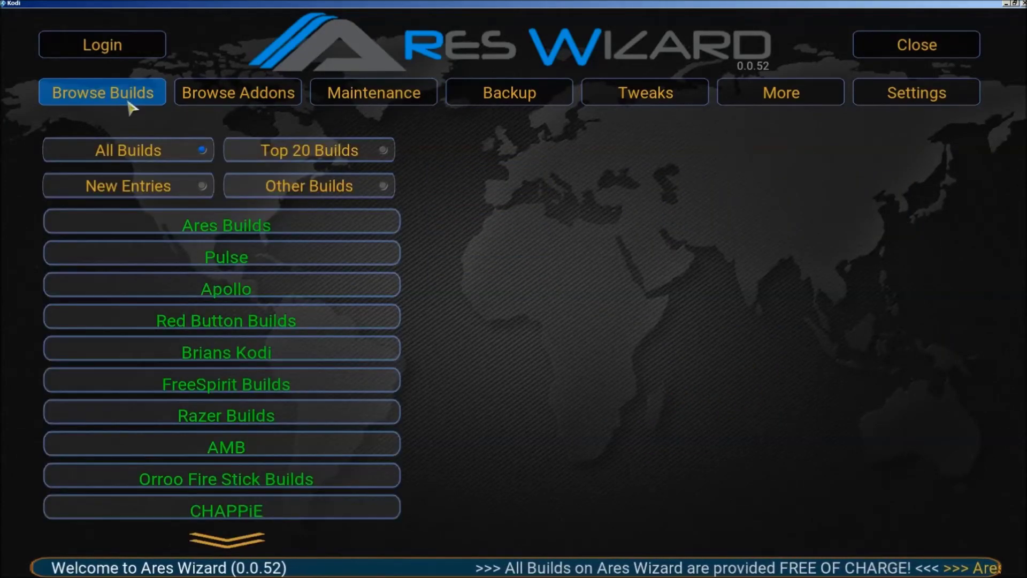
{"action": "scroll", "coordinate": [246, 236], "scroll_direction": "down", "scroll_amount": 5}
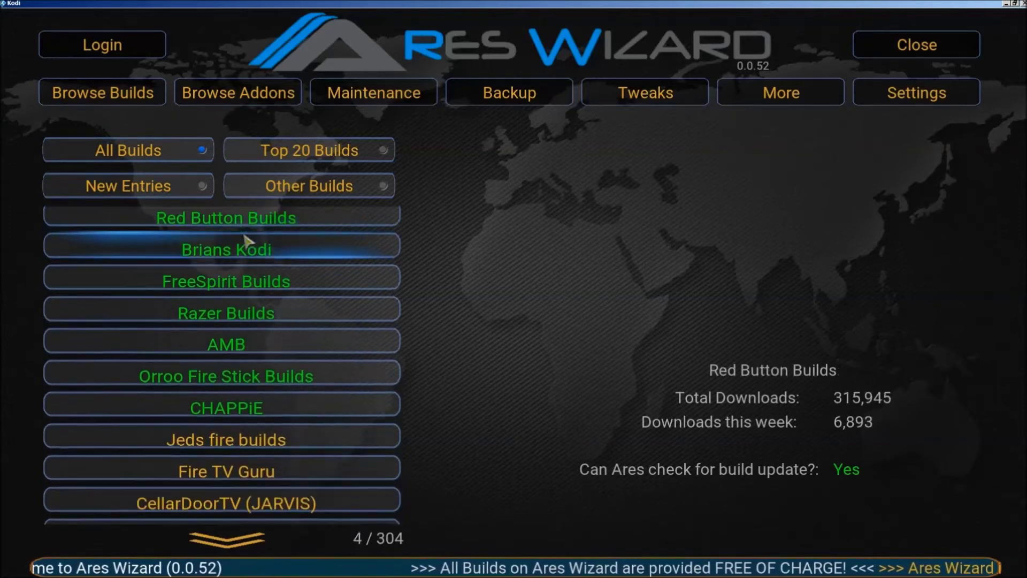
{"action": "scroll", "coordinate": [238, 238], "scroll_direction": "up", "scroll_amount": 3}
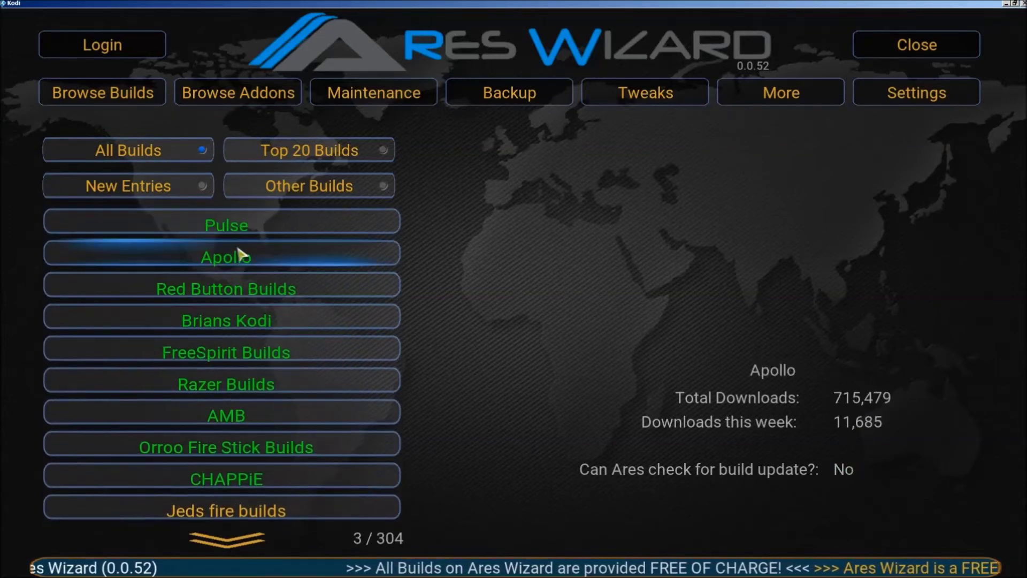
{"action": "left_click", "coordinate": [225, 261]}
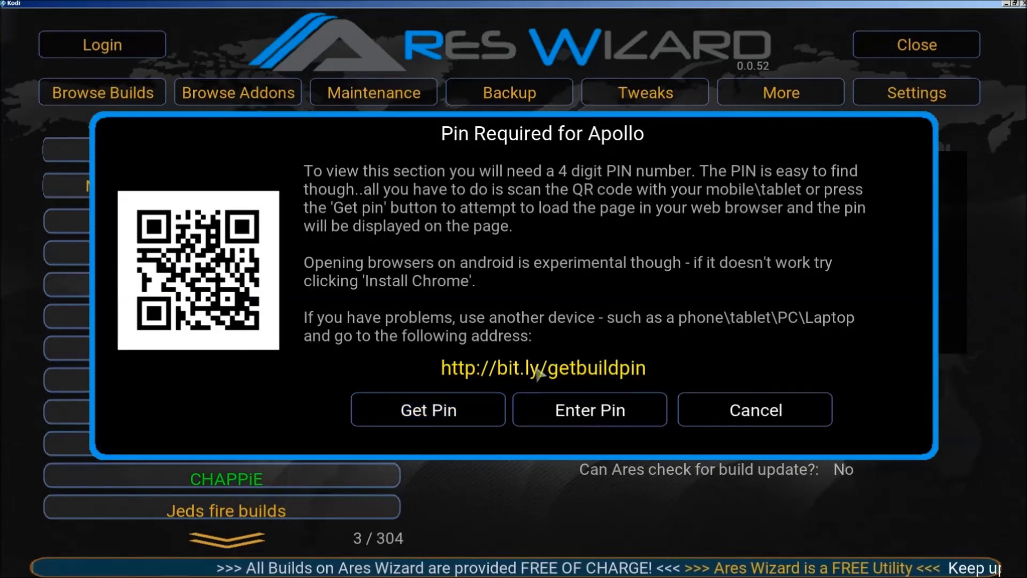
{"action": "left_click", "coordinate": [457, 410]}
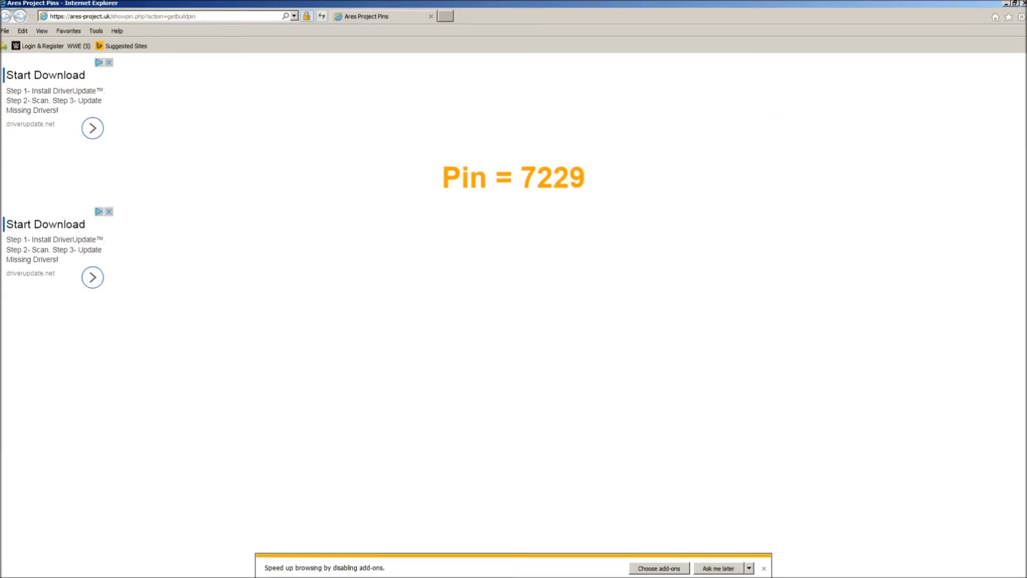
Switch back to Kodi and enter the PIN from the web page to unlock the Apollo builds
{"action": "key", "text": "alt+Tab"}
{"action": "left_click", "coordinate": [608, 425]}
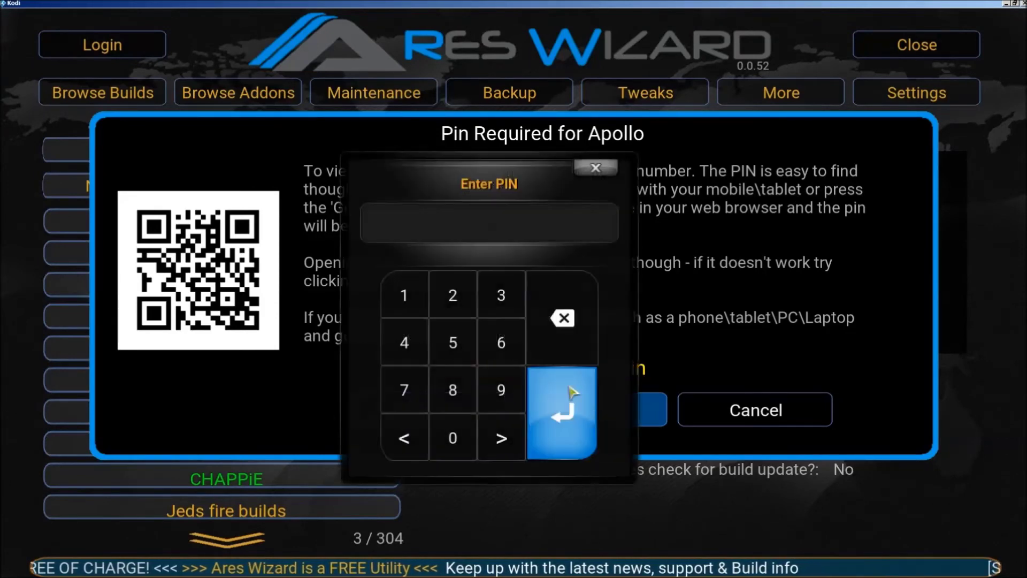
{"action": "left_click", "coordinate": [404, 390]}
{"action": "left_click", "coordinate": [453, 292]}
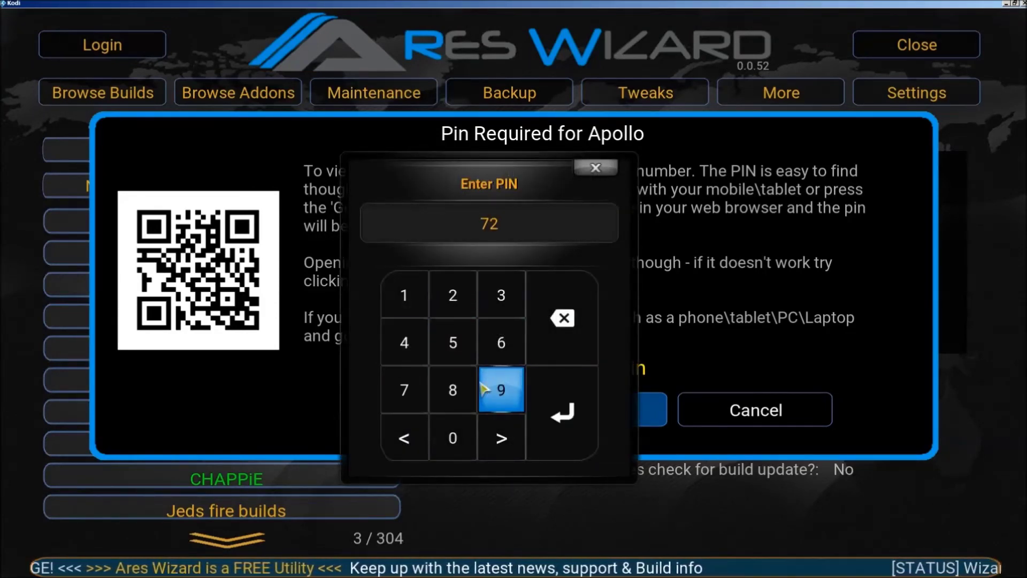
{"action": "left_click", "coordinate": [451, 294]}
{"action": "left_click", "coordinate": [500, 389]}
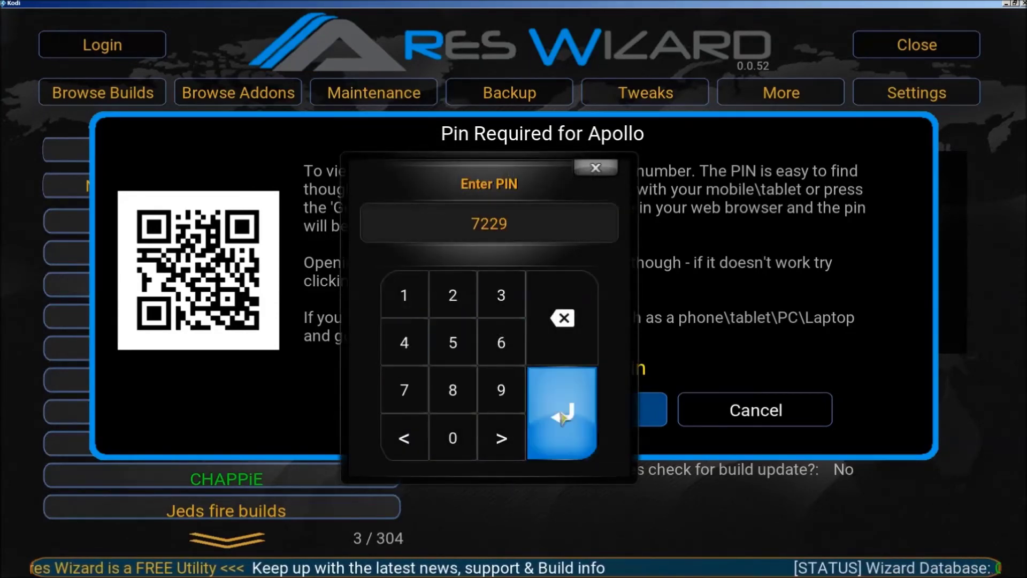
{"action": "left_click", "coordinate": [561, 413]}
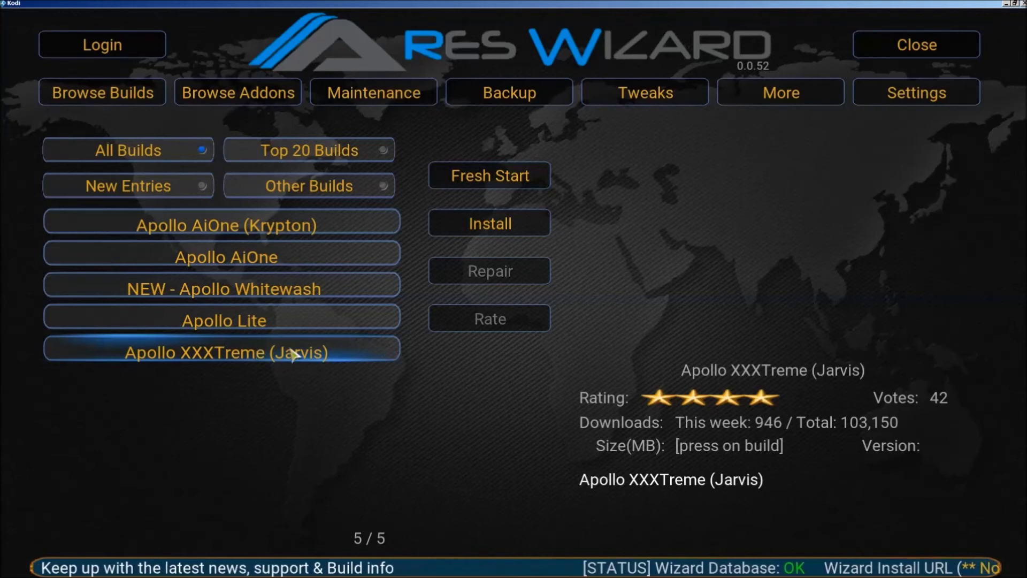
Look over the Apollo builds, then return to the full builds list and examine the other build sections
{"action": "key", "text": "Right"}
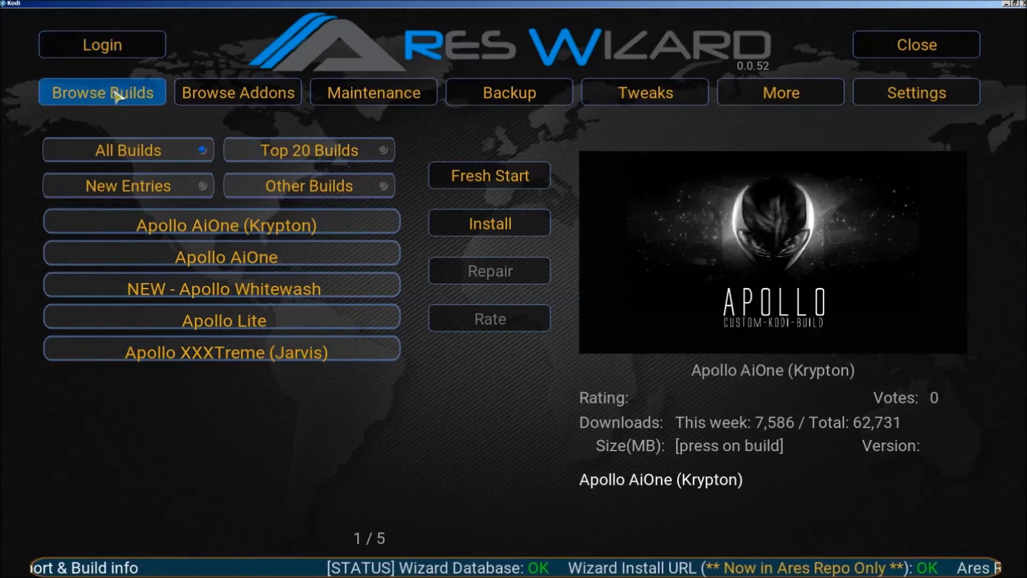
{"action": "left_click", "coordinate": [116, 95]}
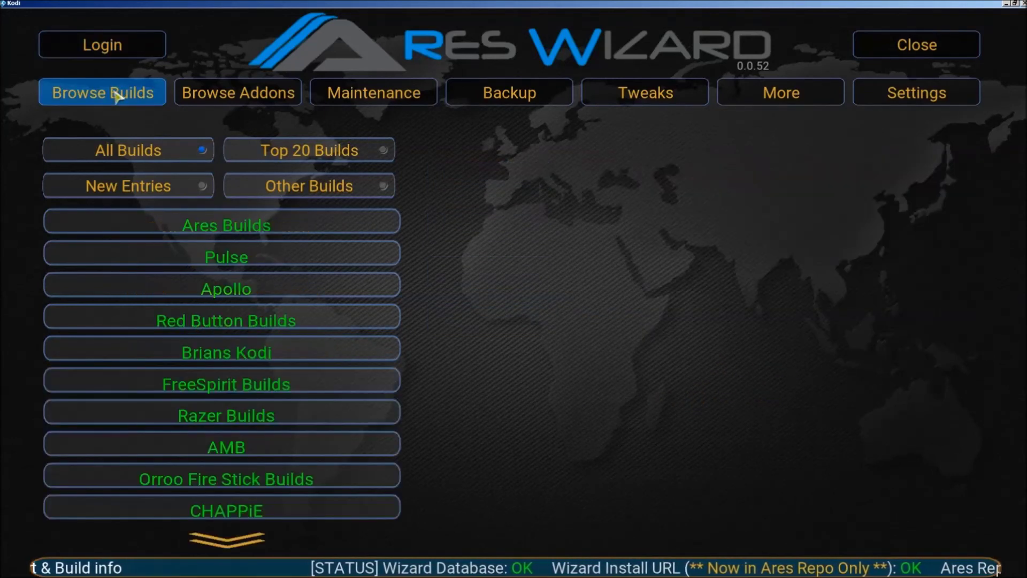
{"action": "left_click", "coordinate": [110, 160]}
{"action": "scroll", "coordinate": [228, 270], "scroll_direction": "down", "scroll_amount": 3}
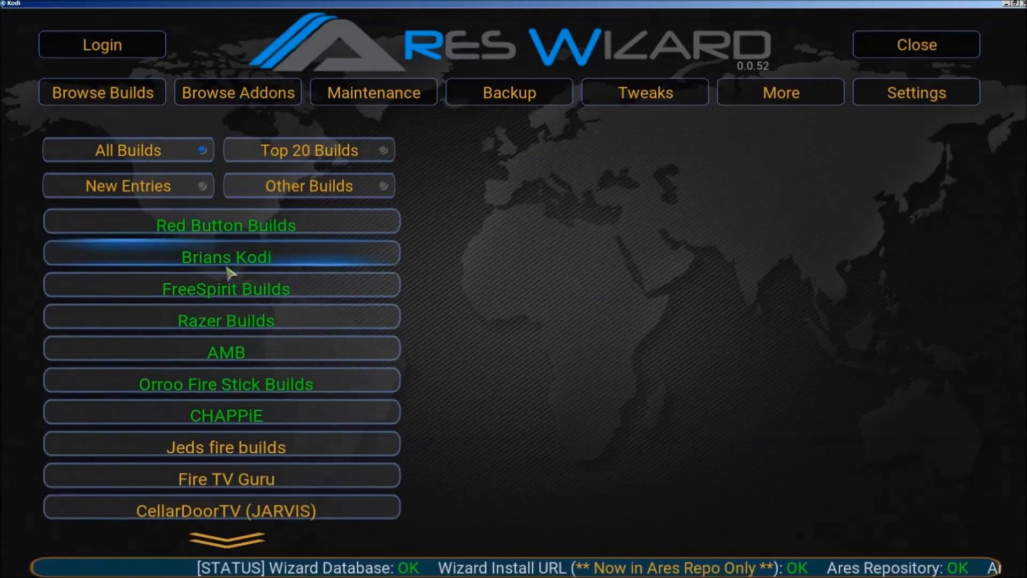
{"action": "scroll", "coordinate": [229, 274], "scroll_direction": "up", "scroll_amount": 3}
{"action": "scroll", "coordinate": [229, 270], "scroll_direction": "down", "scroll_amount": 3}
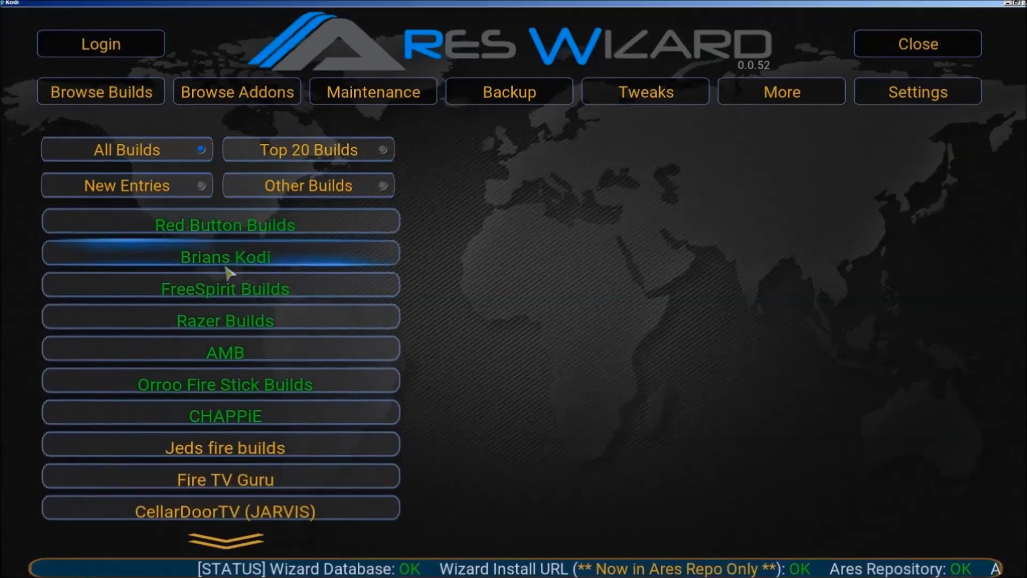
{"action": "scroll", "coordinate": [229, 271], "scroll_direction": "down", "scroll_amount": 4}
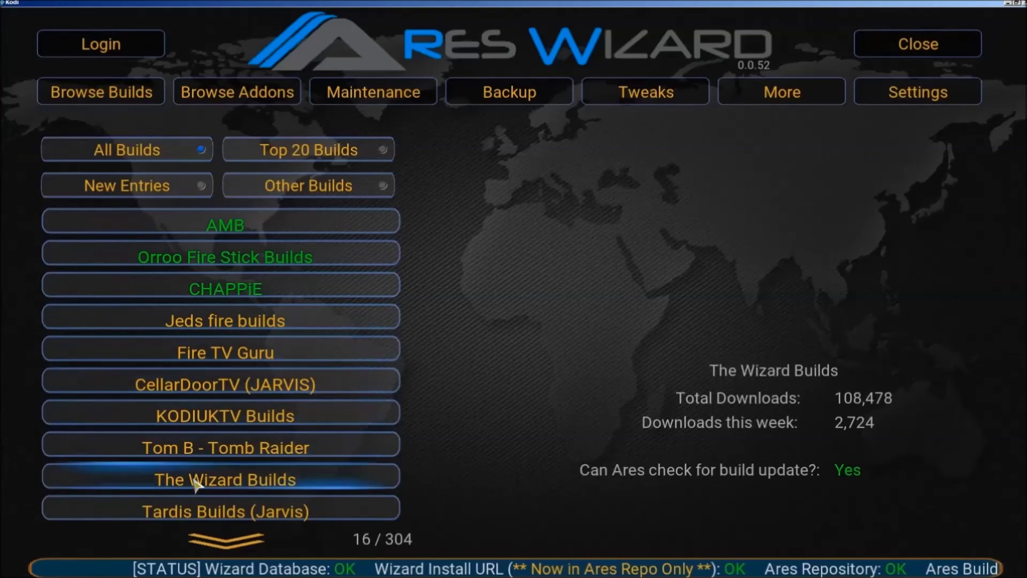